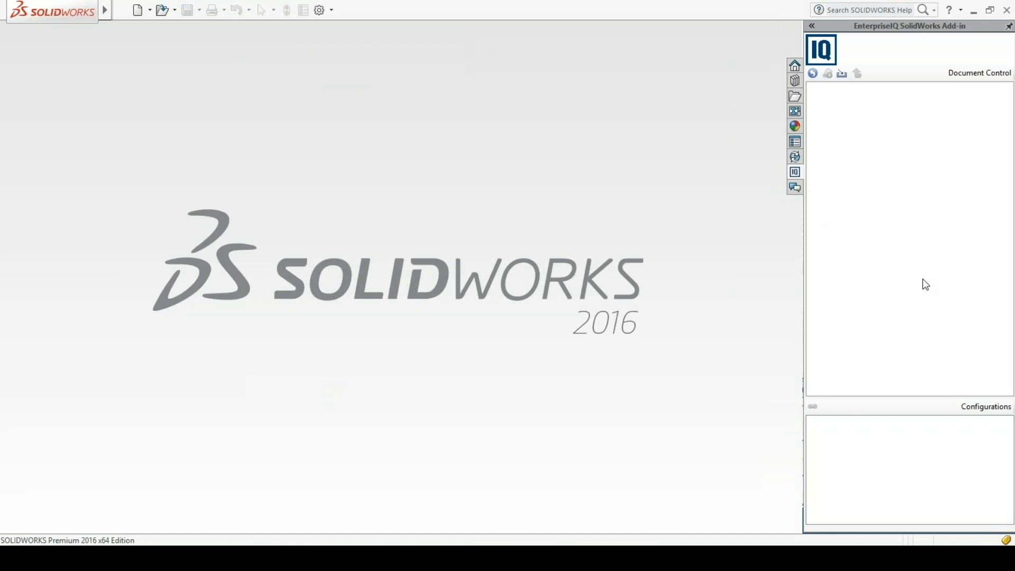
Open the RTSTATIONB.sldasm assembly.
left_click(122, 10)
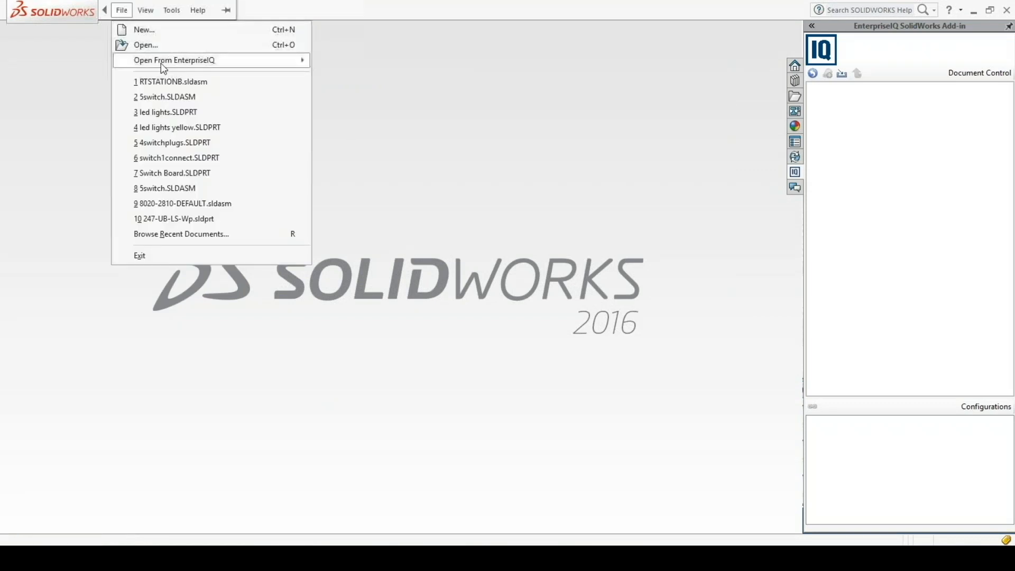
mouse_move(162, 62)
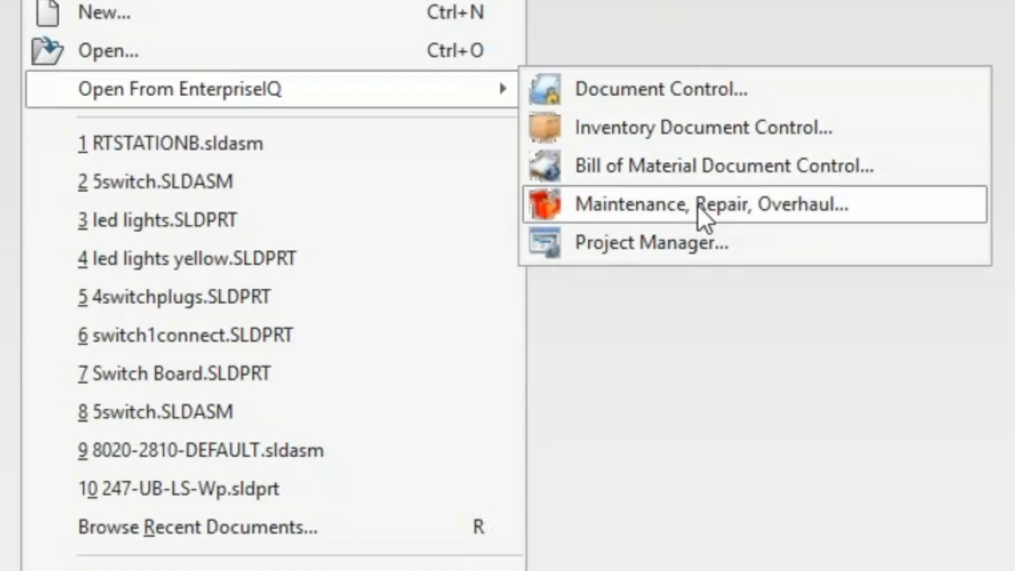
left_click(460, 143)
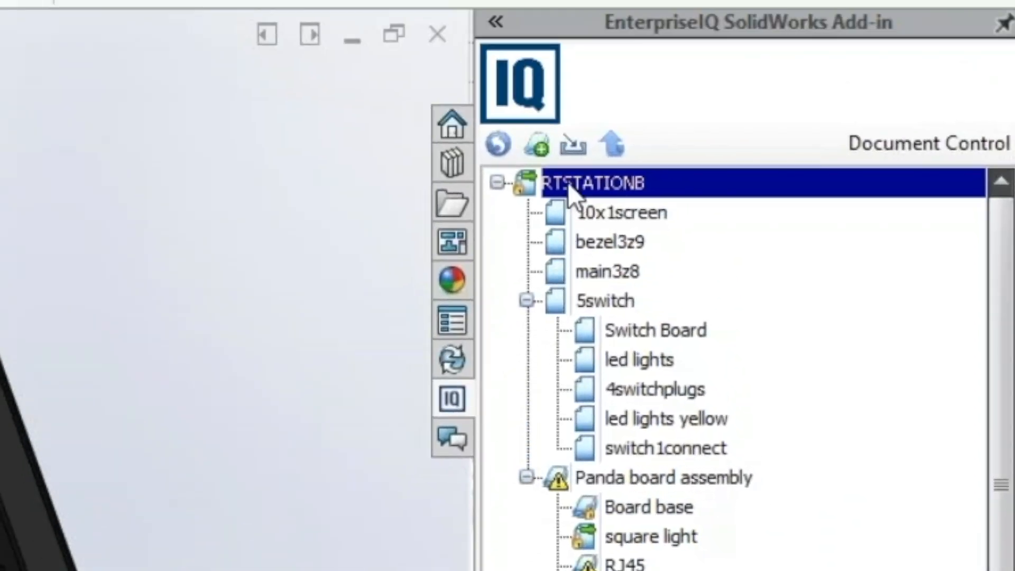
Check the document control status of RTSTATIONB and go to its document control record.
mouse_move(567, 183)
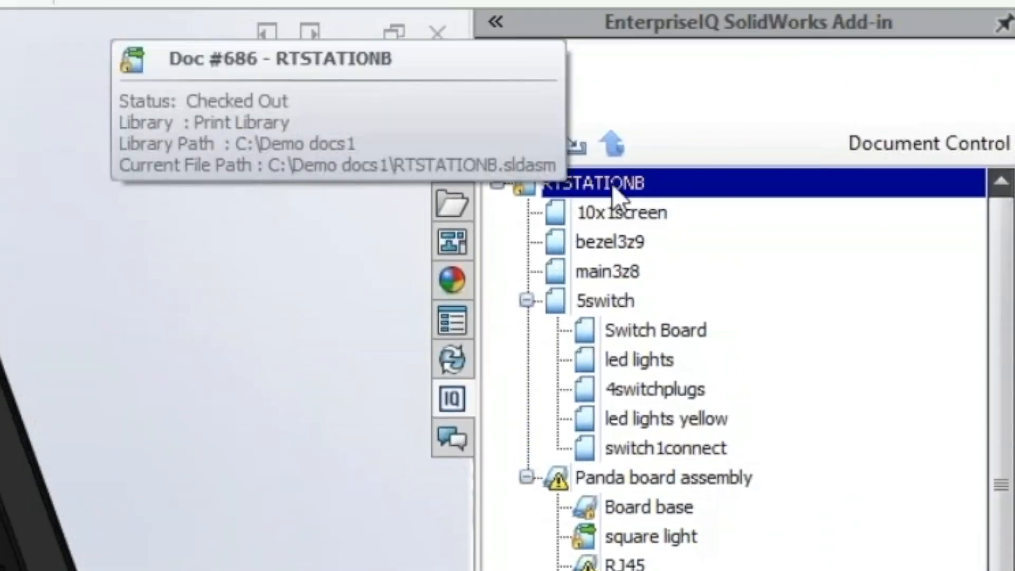
right_click(582, 179)
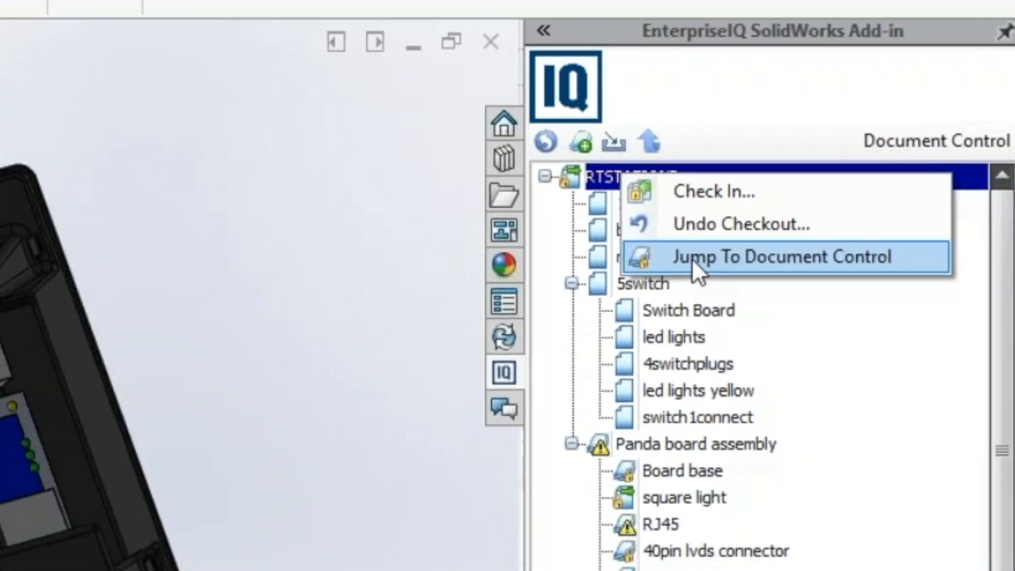
left_click(661, 272)
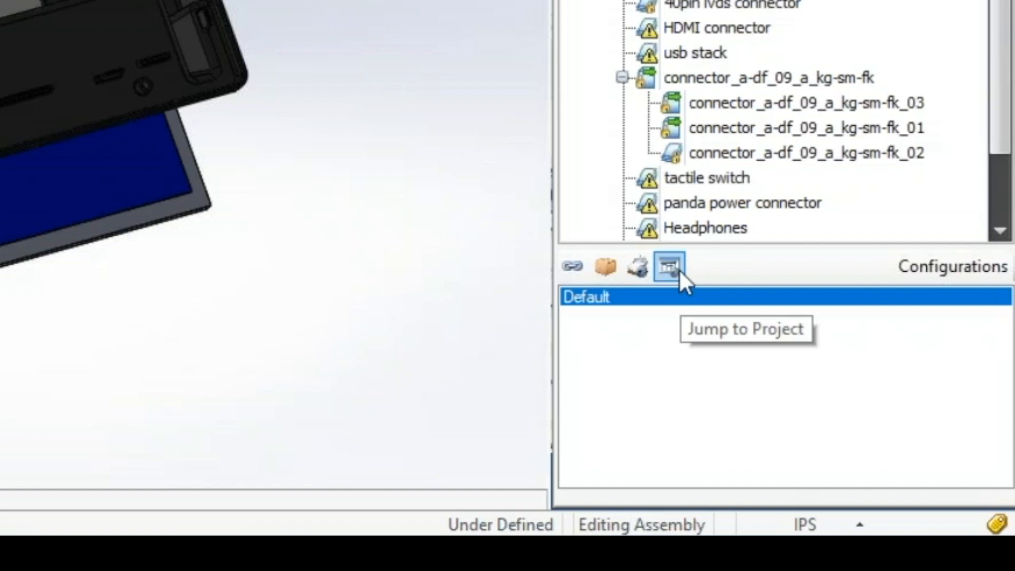
View the inventory record linked to the Default configuration of RTSTATIONB, and close it.
left_click(605, 267)
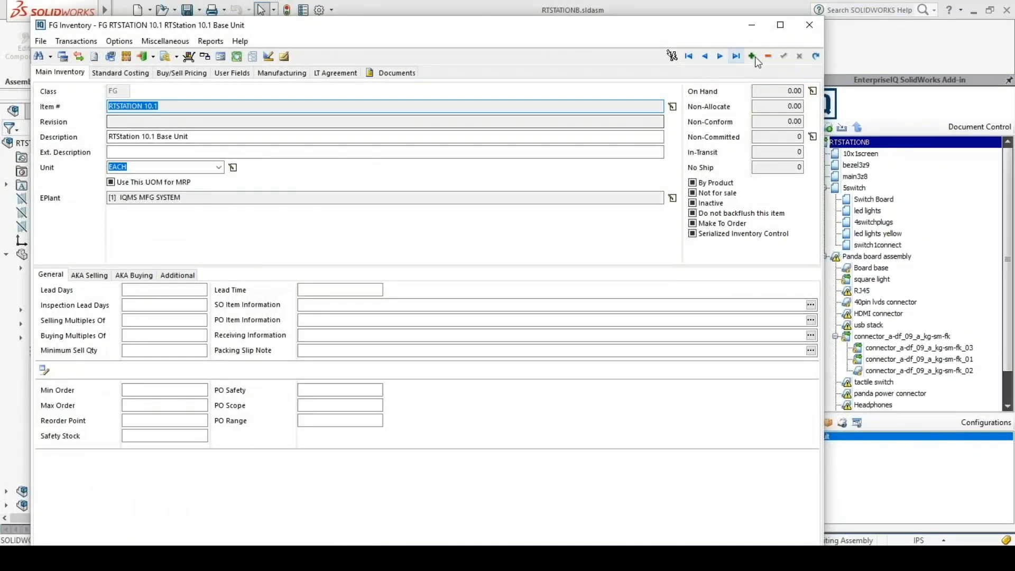
left_click(809, 25)
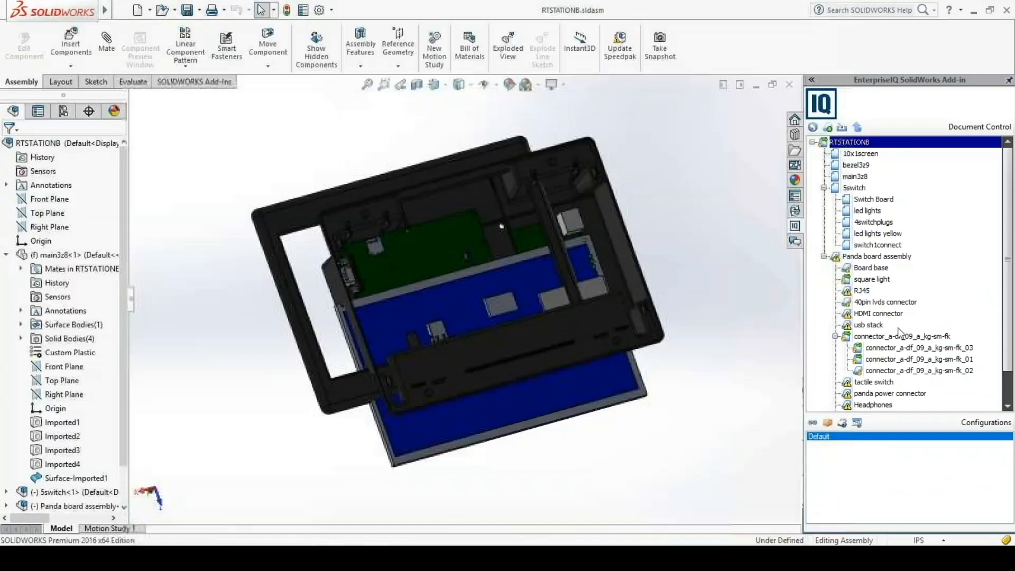
Review the item details and routing diagram of the BOM linked to the Default configuration, and close both windows.
left_click(843, 422)
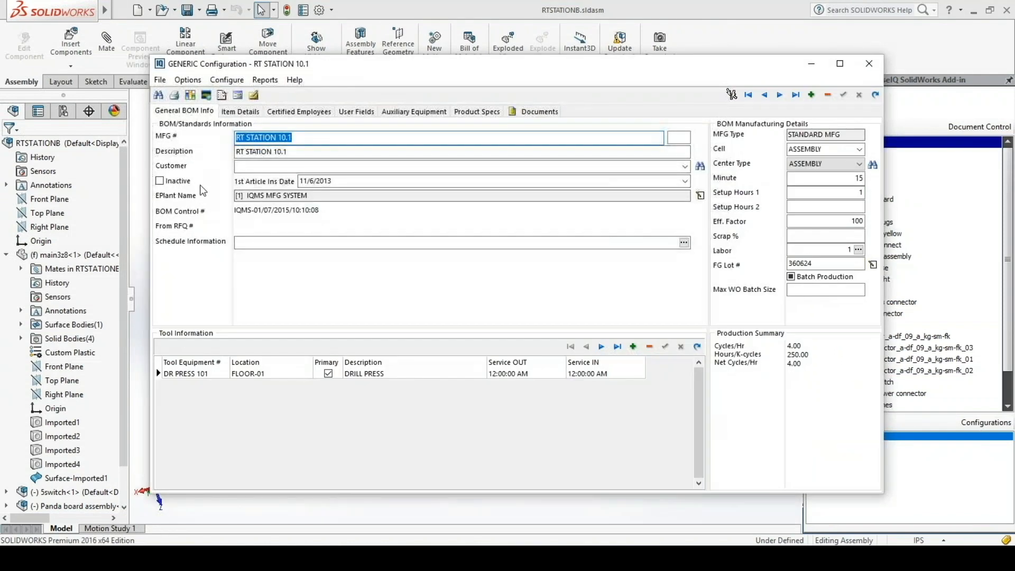
left_click(240, 111)
right_click(470, 341)
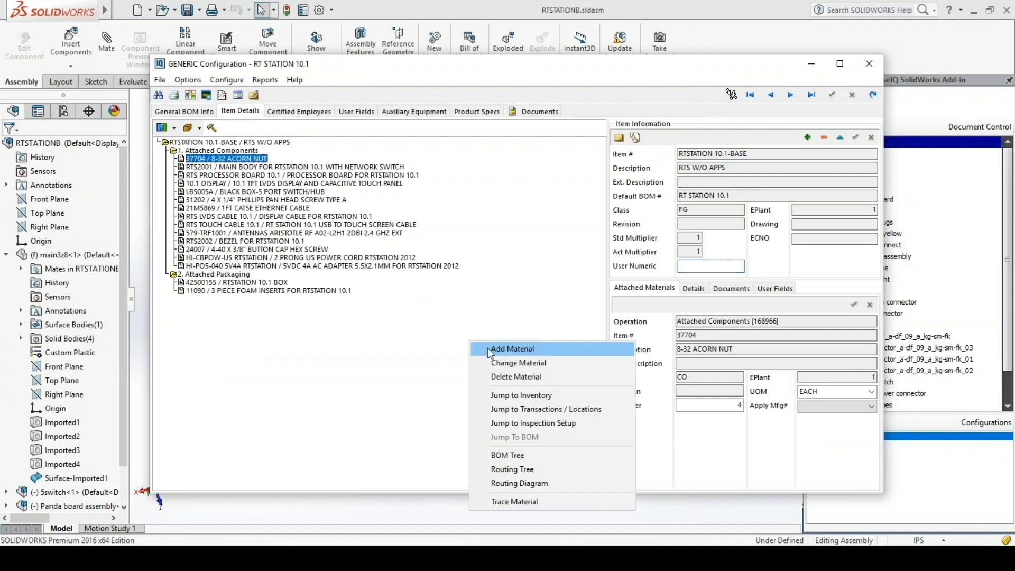
left_click(526, 483)
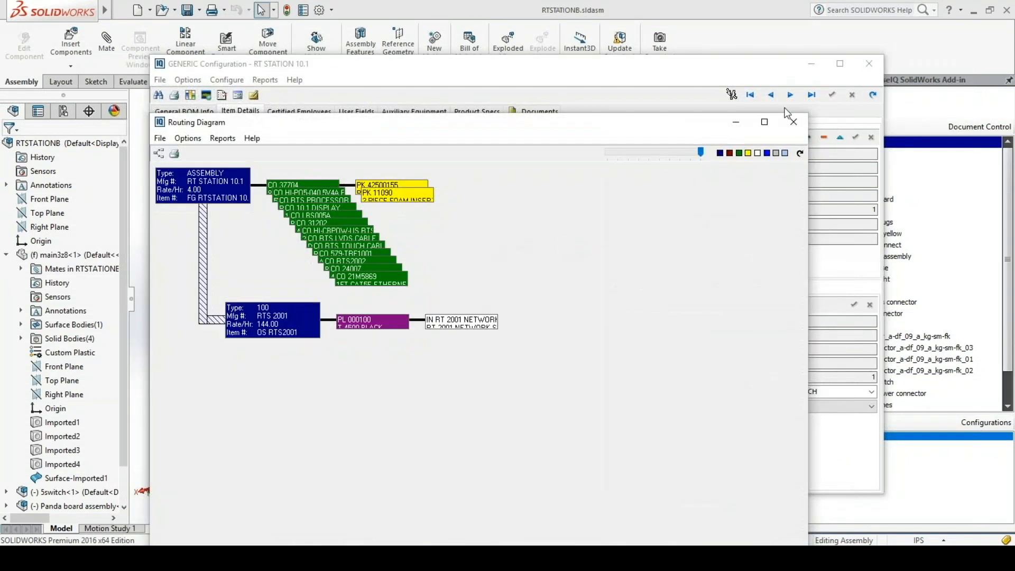
left_click(794, 121)
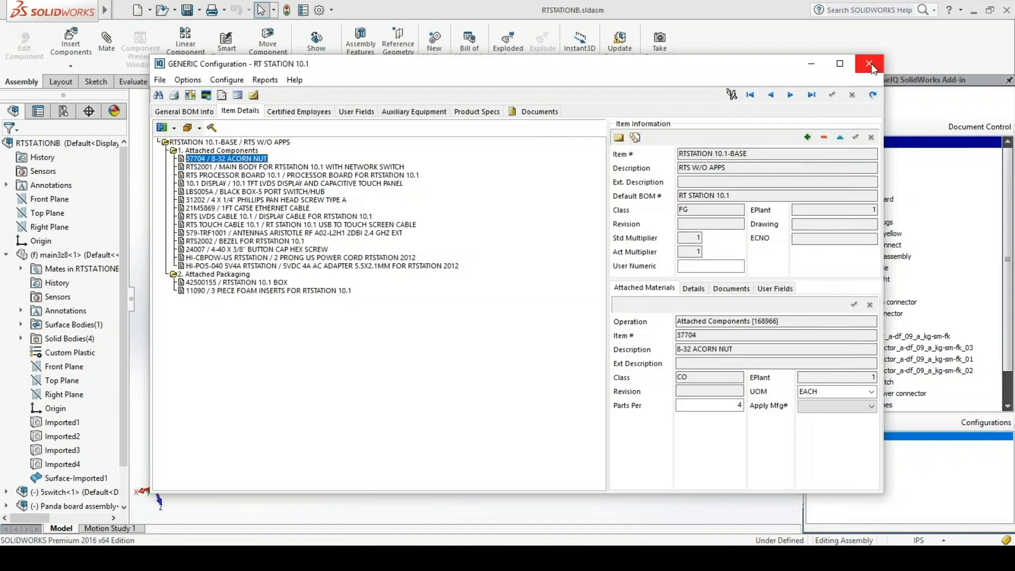
left_click(870, 64)
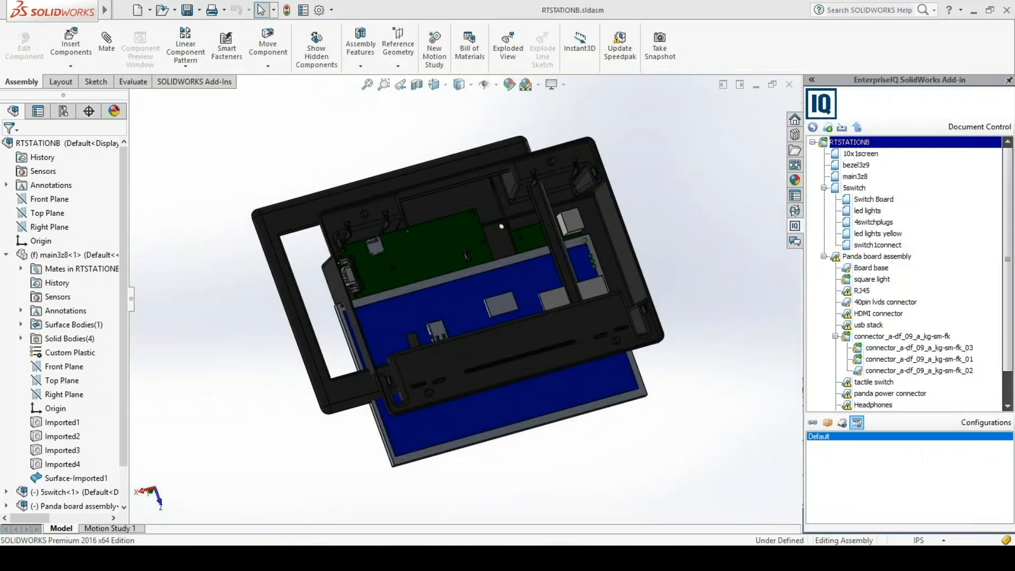
View the project record linked to the Default configuration of RTSTATIONB, and close it.
left_click(857, 424)
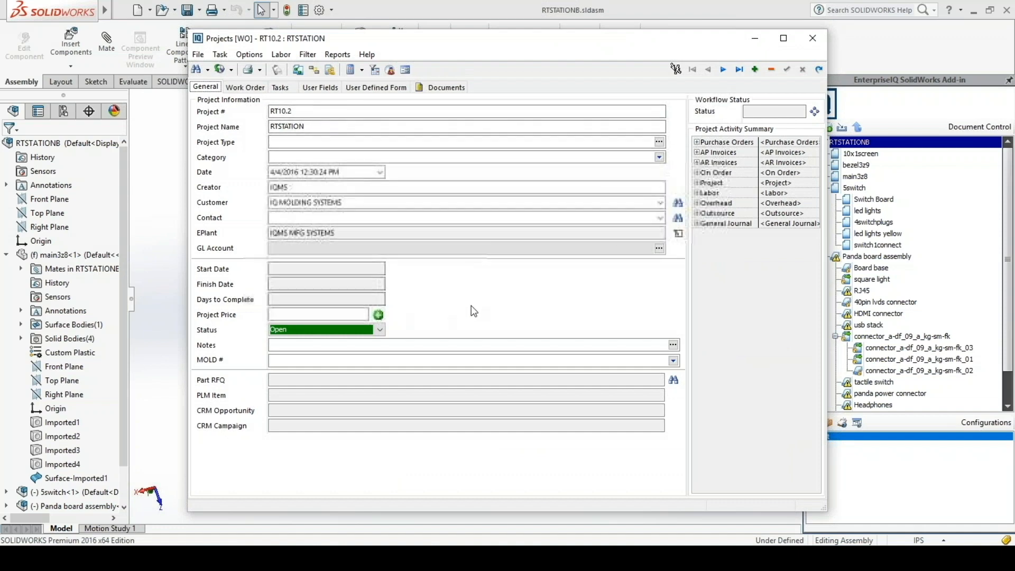
left_click(813, 38)
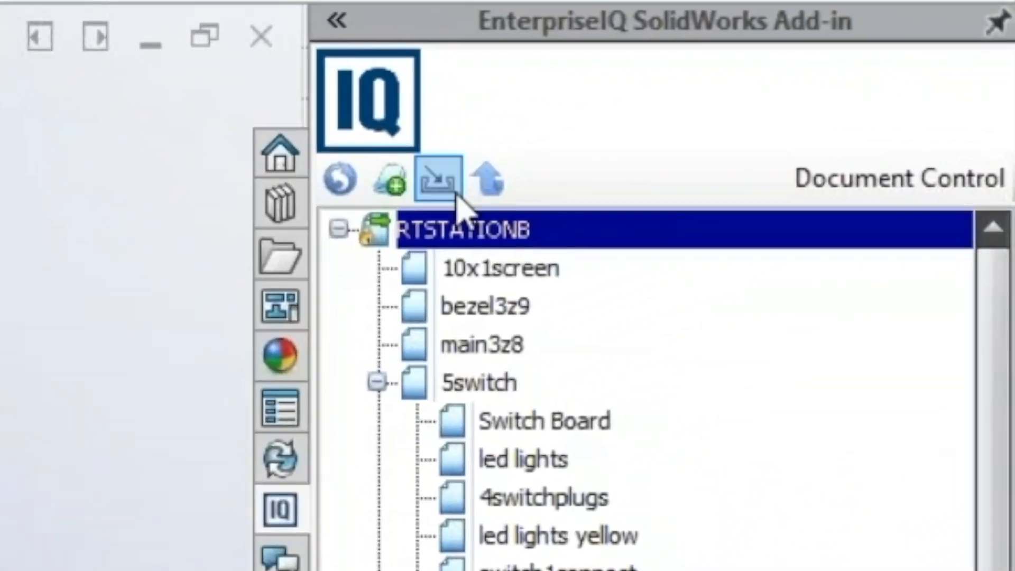
Open the Import Wizard for RTSTATIONB and examine the Item field map in the Map Designer.
left_click(442, 186)
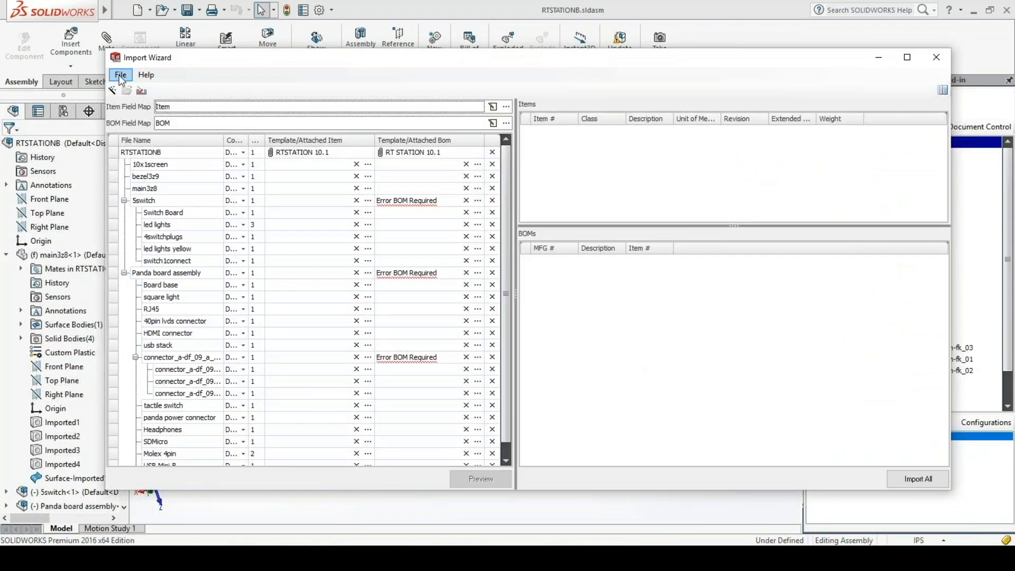
left_click(121, 75)
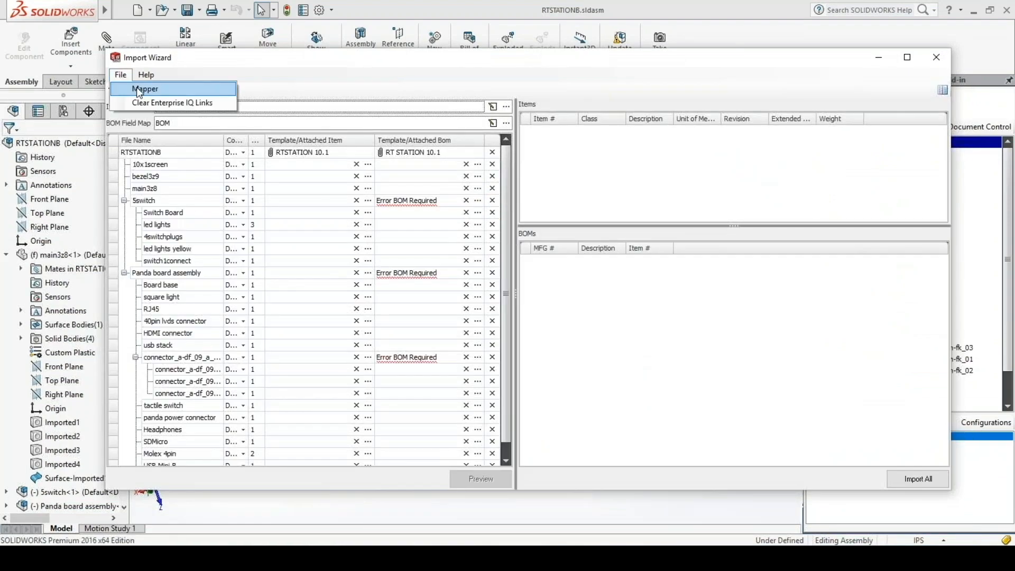
left_click(139, 90)
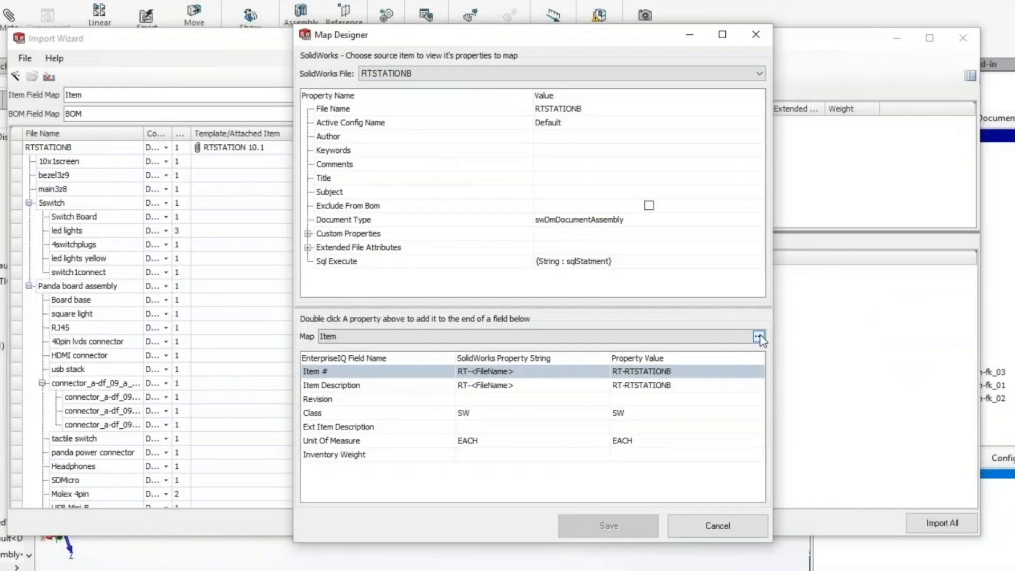
left_click(759, 336)
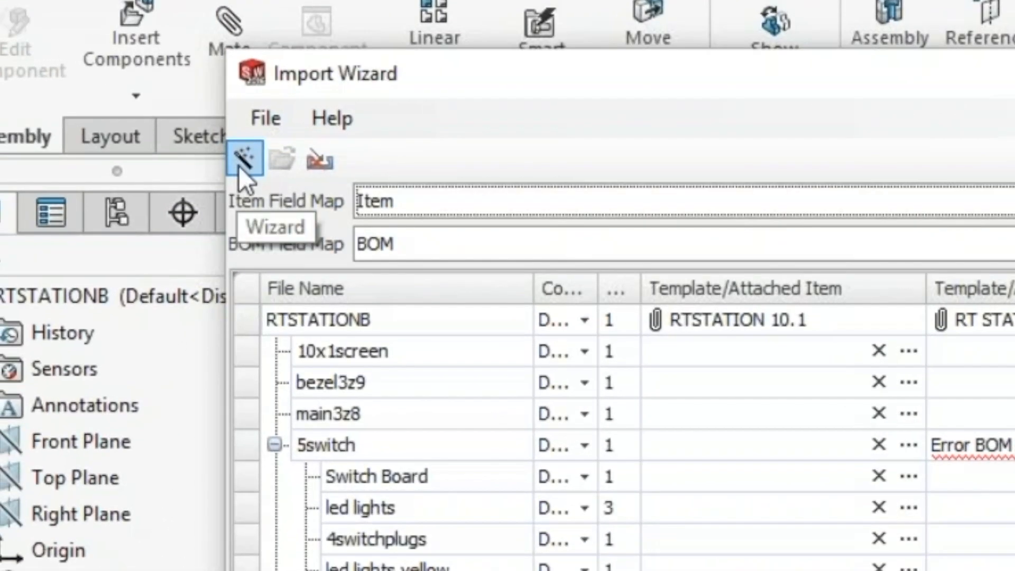
Run the import setup wizard for RTSTATIONB, choosing Item as the item field map.
left_click(242, 161)
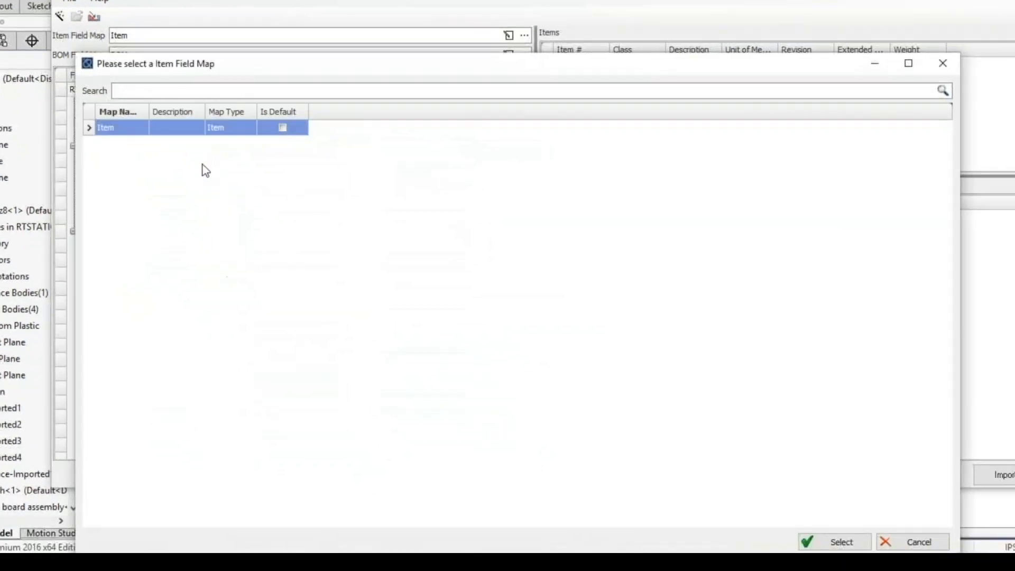
left_click(835, 543)
double_click(122, 128)
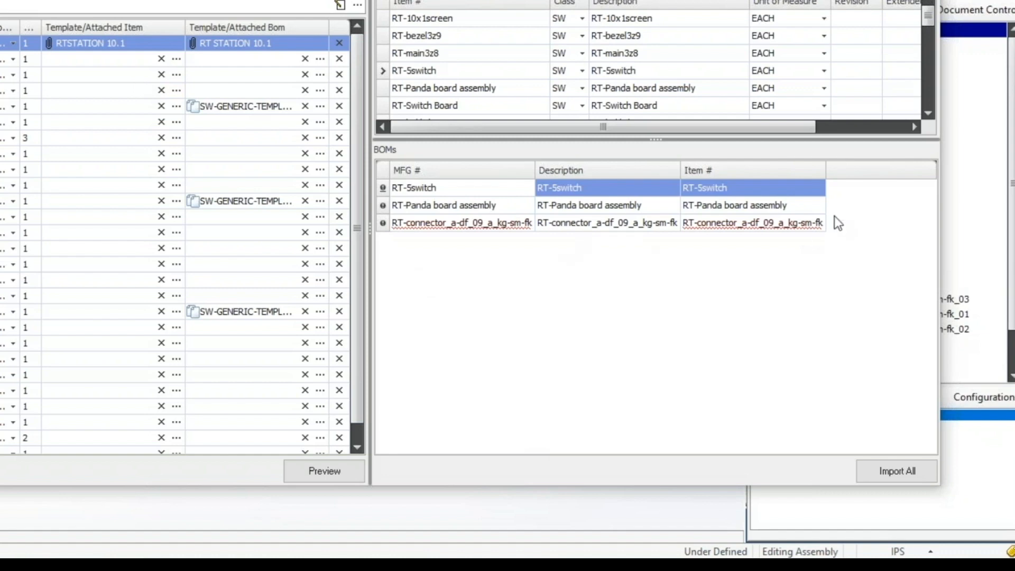
Widen the columns of the BOM preview and import all the listed items and BOMs.
left_click_drag(826, 170, 884, 172)
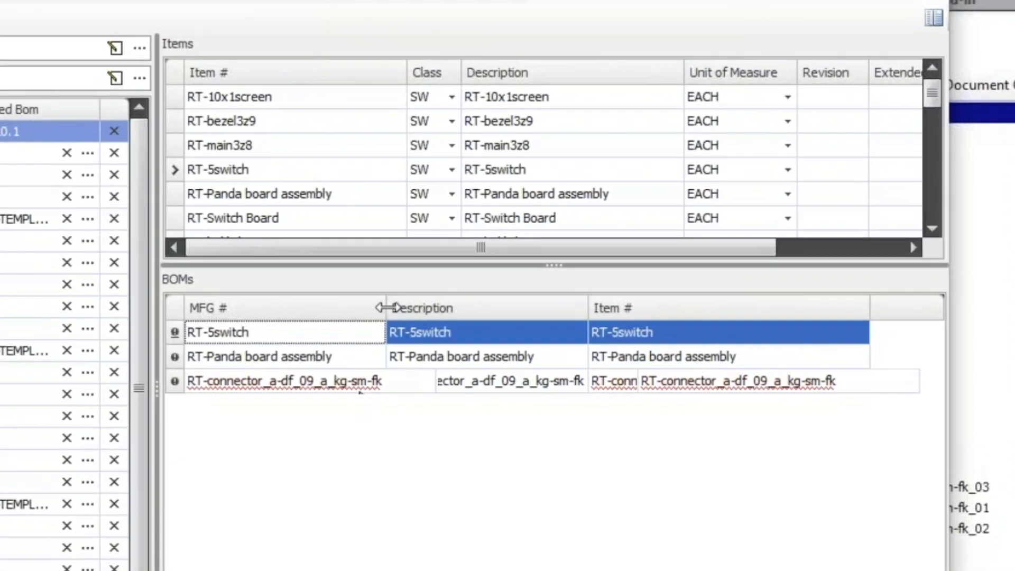
left_click_drag(441, 256, 485, 256)
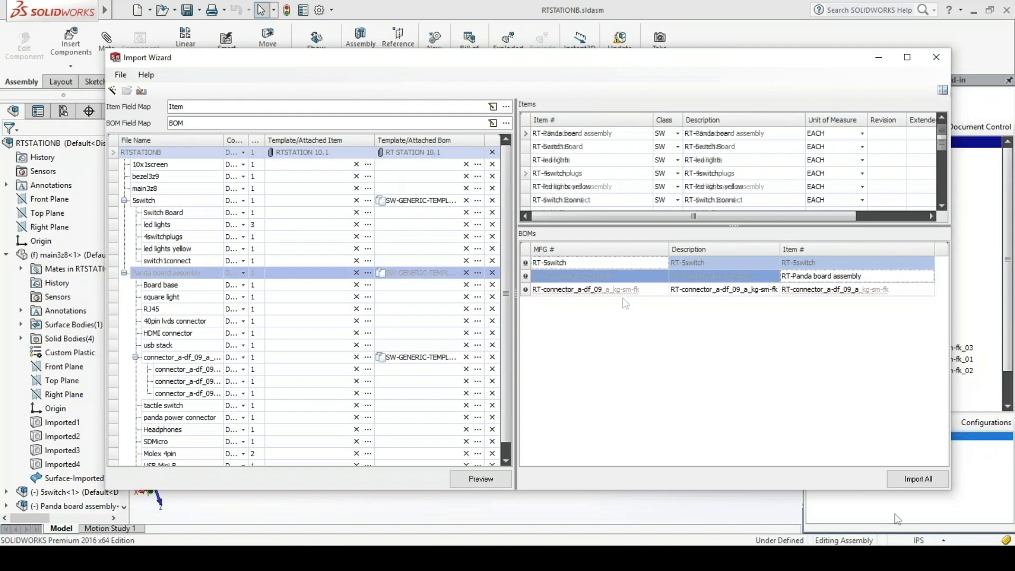
left_click(921, 480)
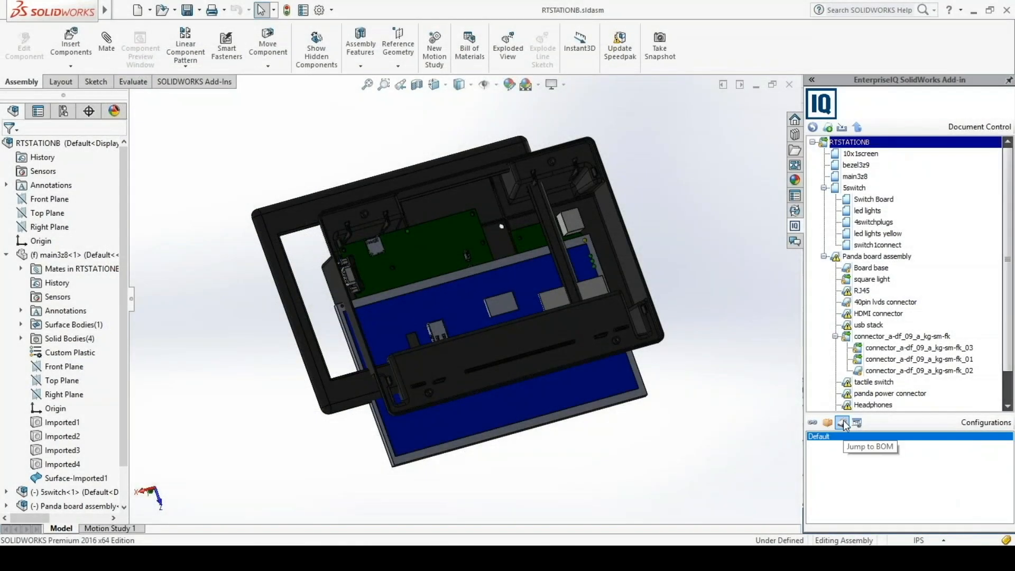
Open the BOM linked to the Default configuration of RTSTATIONB and view its attached documents.
left_click(843, 423)
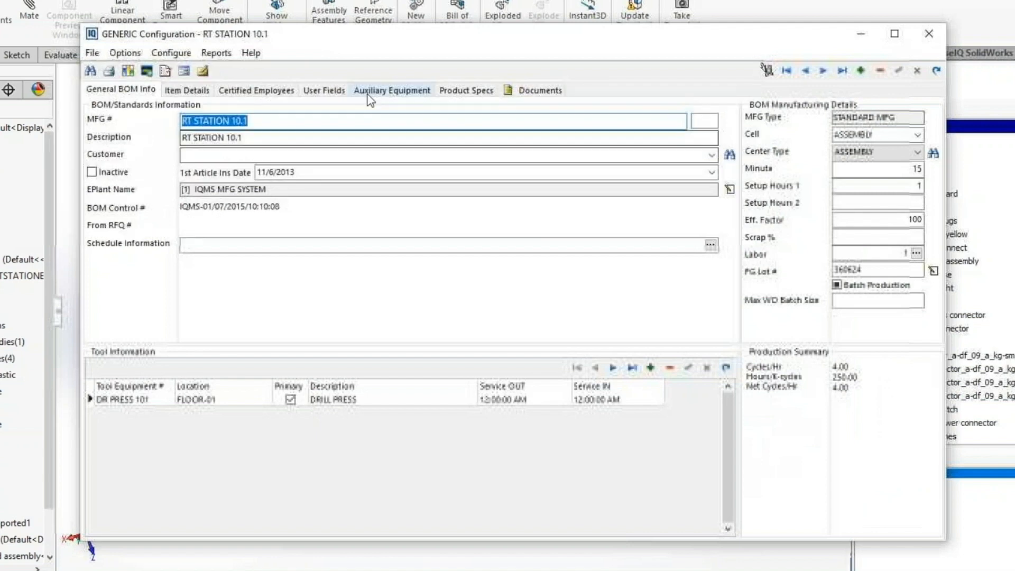
left_click(506, 92)
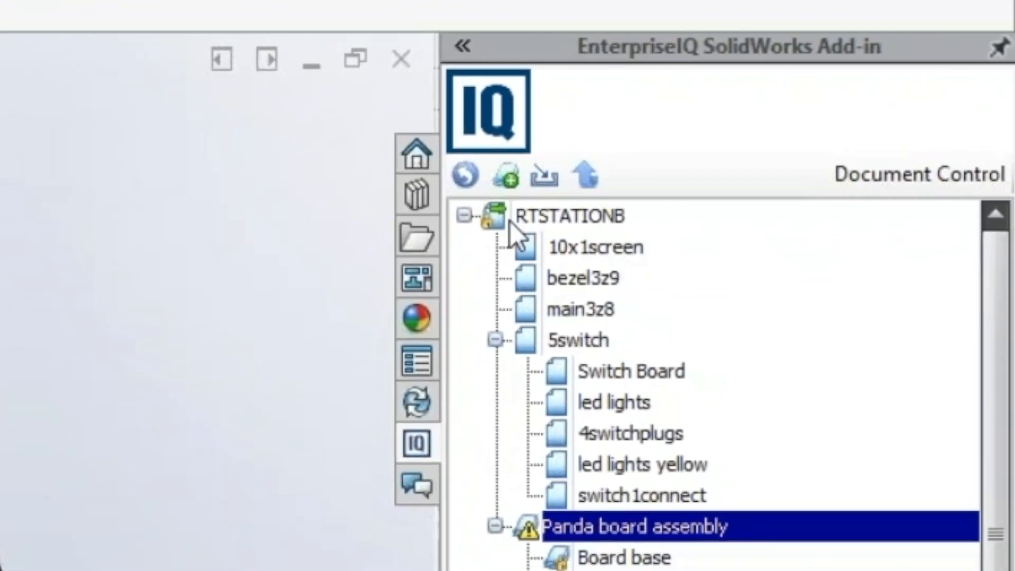
Add the 5switch assembly to document control in the Print Library under the file name 5switch-NEW.
mouse_move(534, 220)
mouse_move(567, 254)
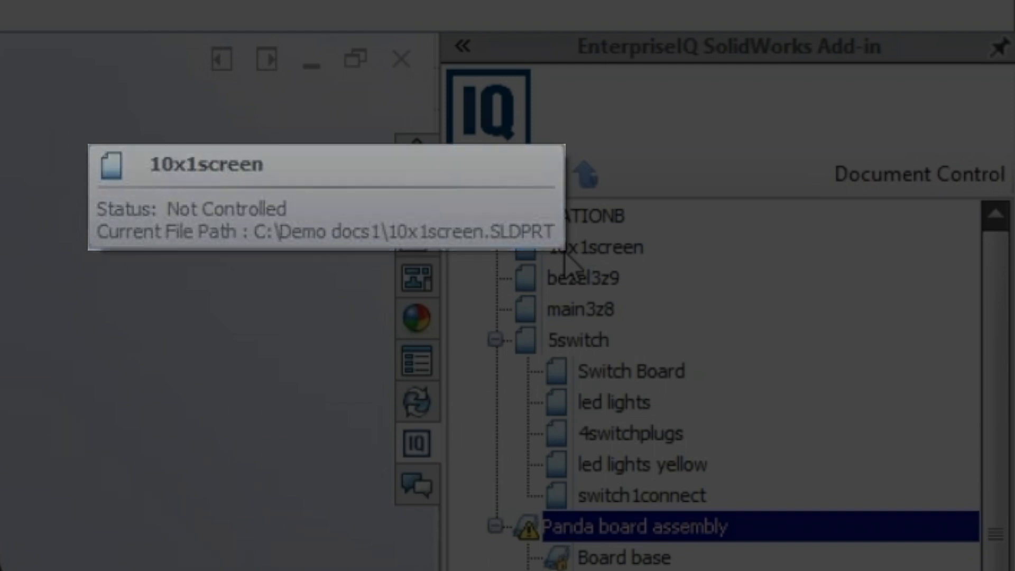
right_click(560, 343)
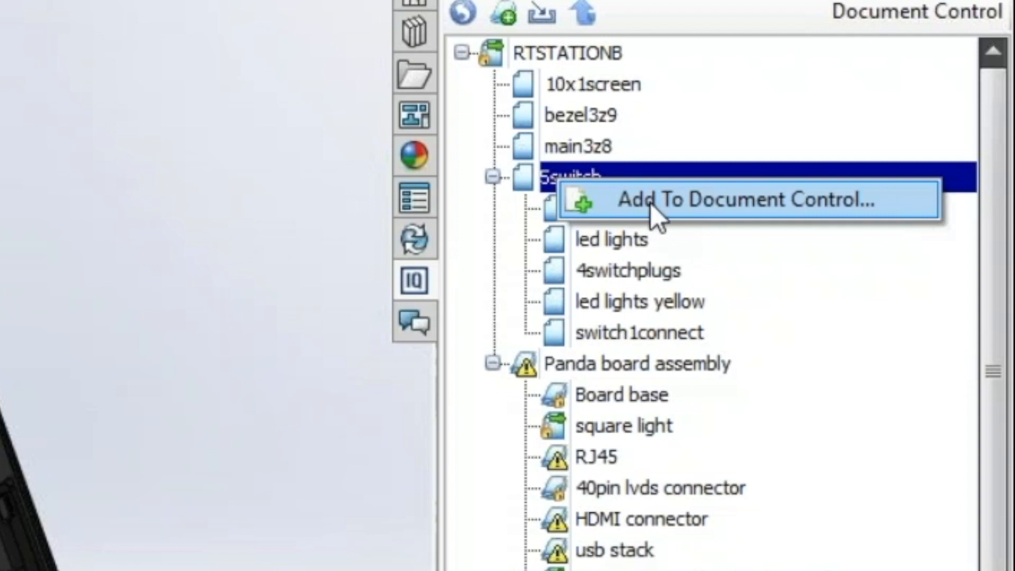
left_click(651, 204)
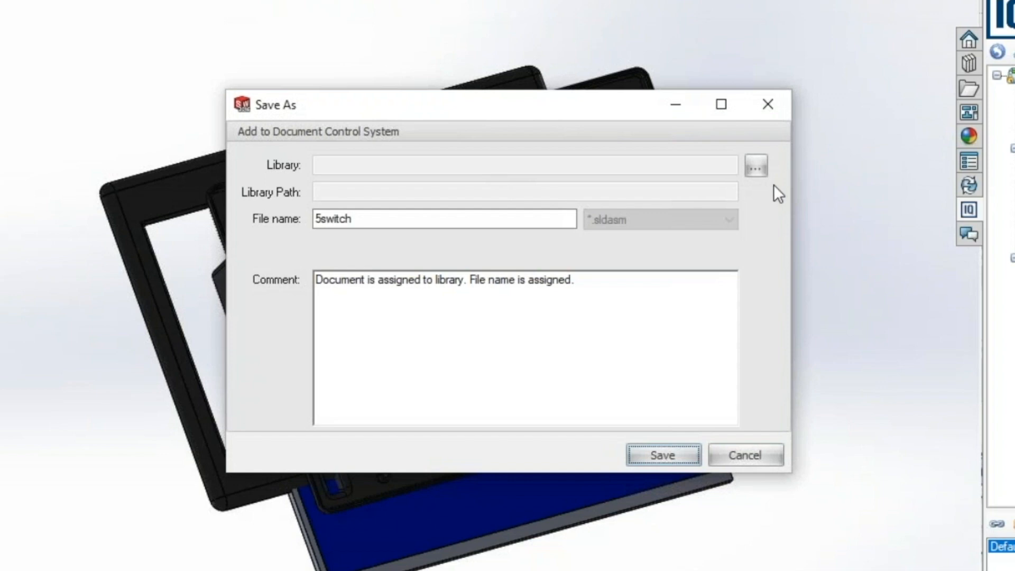
left_click(757, 167)
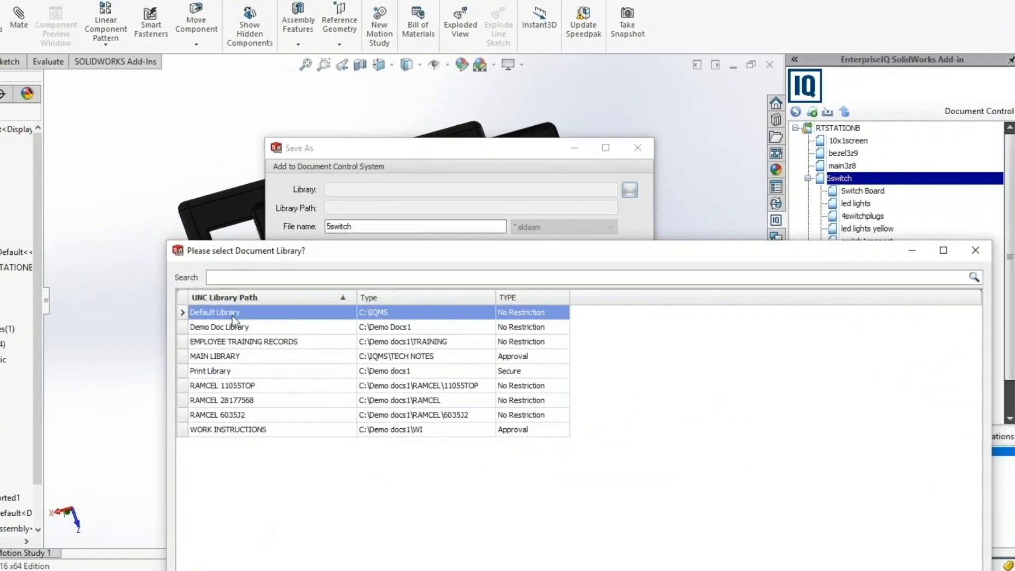
left_click(236, 372)
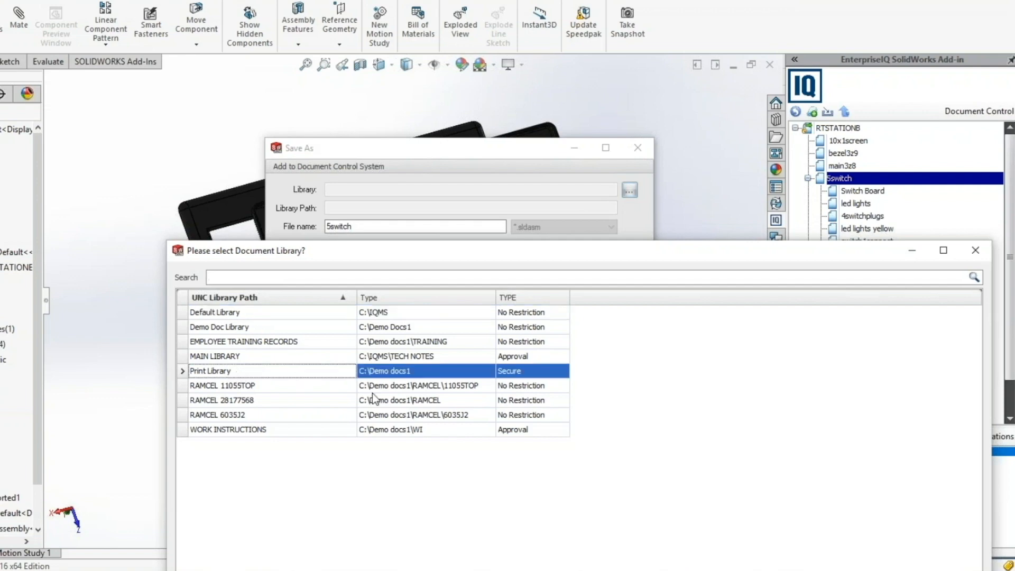
left_click_drag(763, 254, 726, 77)
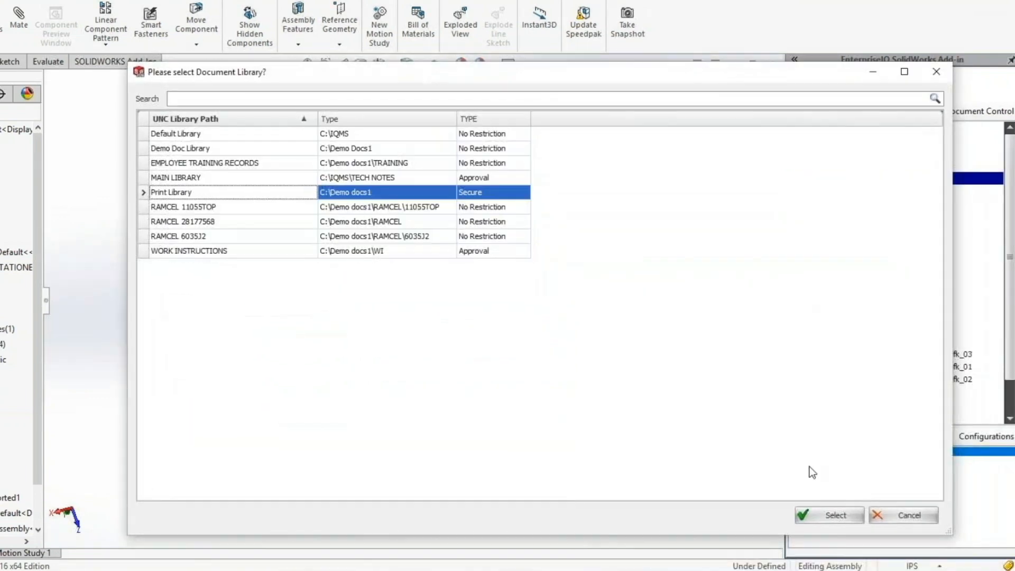
left_click(829, 515)
left_click(566, 389)
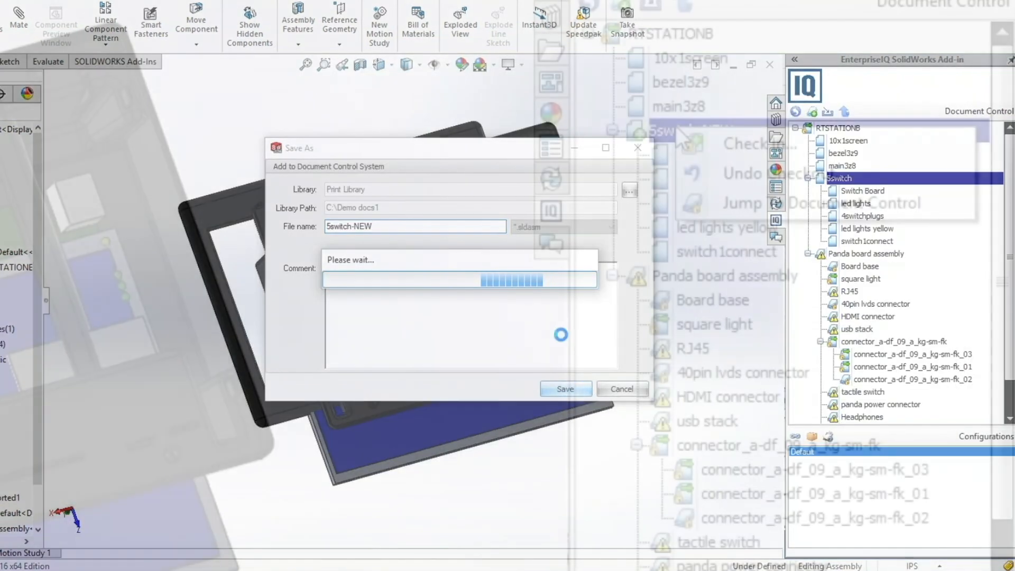